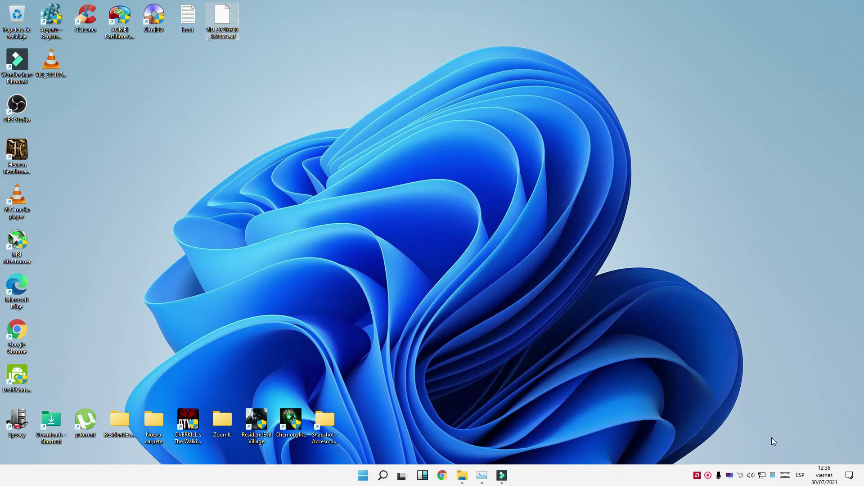
- Open the Internet Protocol Version 4 (TCP/IPv4) properties of the Ethernet adapter from the network settings
{"action": "right_click", "coordinate": [763, 476]}
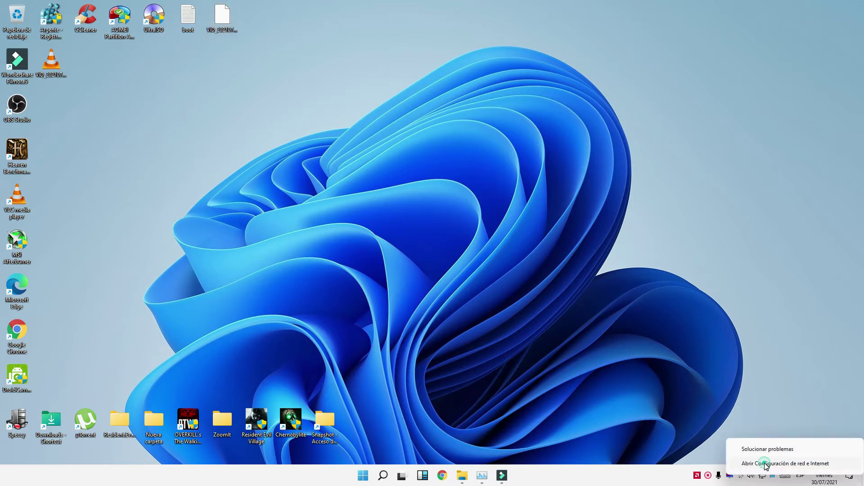
{"action": "left_click", "coordinate": [765, 463]}
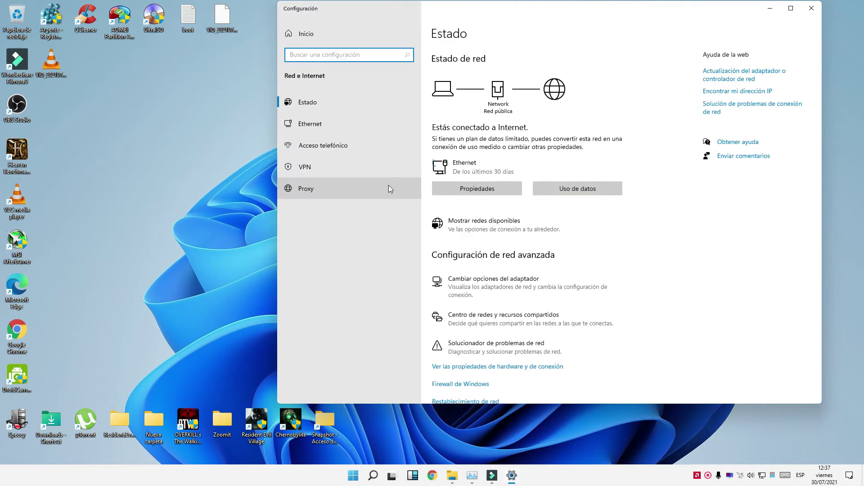
{"action": "left_click", "coordinate": [476, 290]}
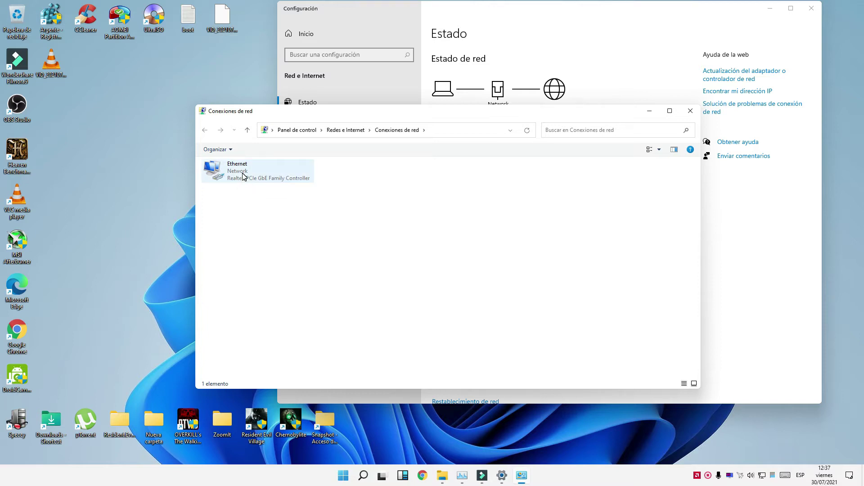
{"action": "right_click", "coordinate": [242, 176]}
{"action": "left_click", "coordinate": [233, 175]}
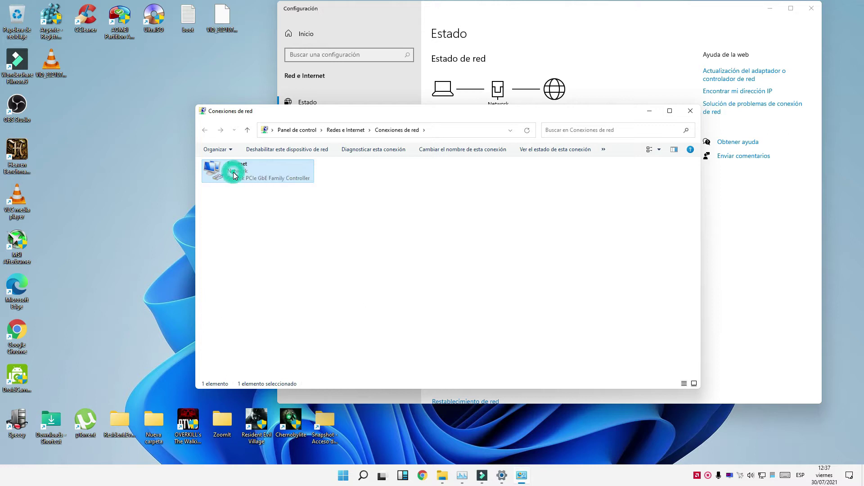
{"action": "double_click", "coordinate": [234, 176]}
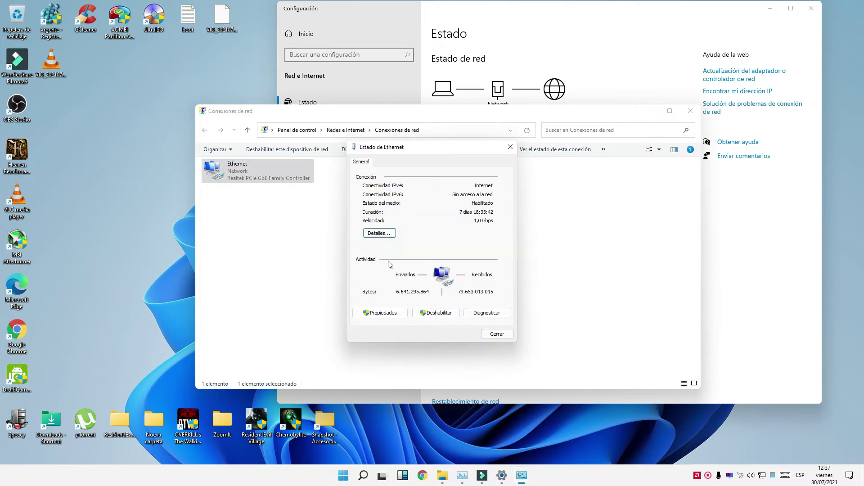
{"action": "left_click", "coordinate": [382, 313]}
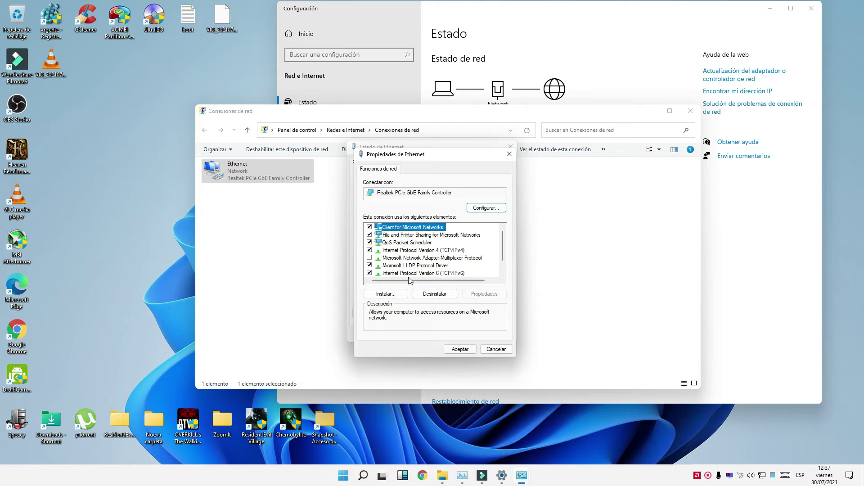
{"action": "double_click", "coordinate": [399, 250]}
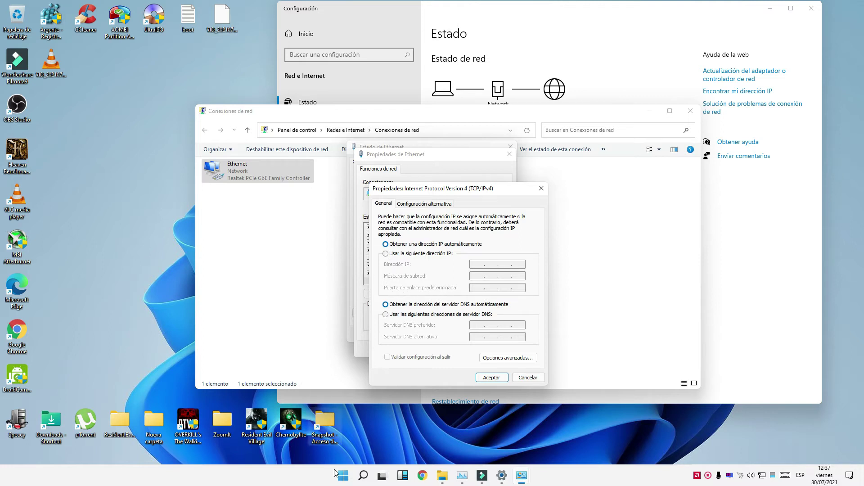
- Open a Command Prompt and run ipconfig to list the current IP configuration
{"action": "left_click", "coordinate": [365, 475]}
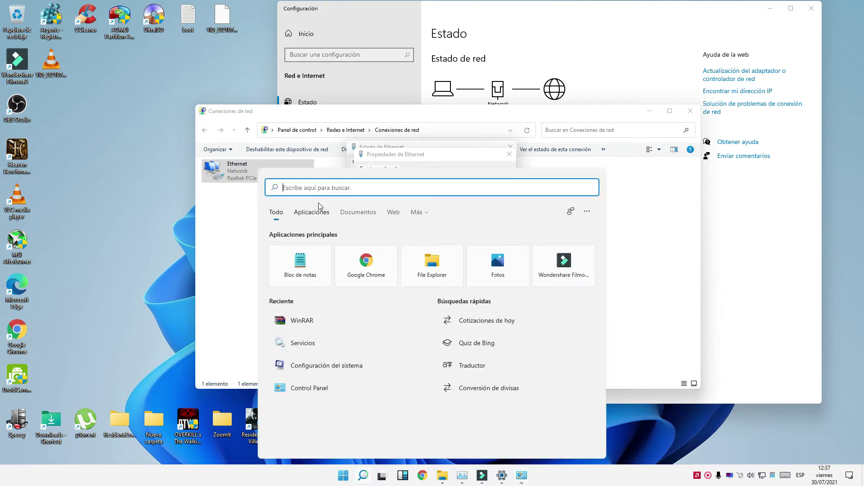
{"action": "left_click", "coordinate": [324, 187]}
{"action": "type", "text": "cmd"}
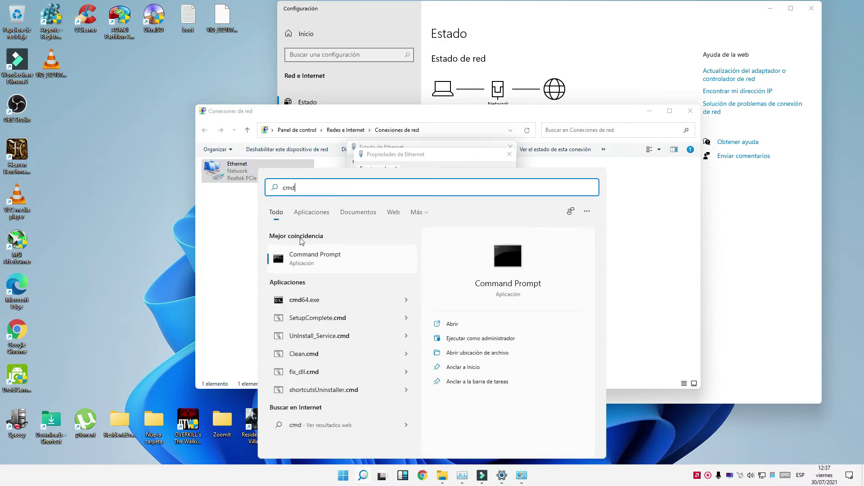
{"action": "left_click", "coordinate": [305, 261]}
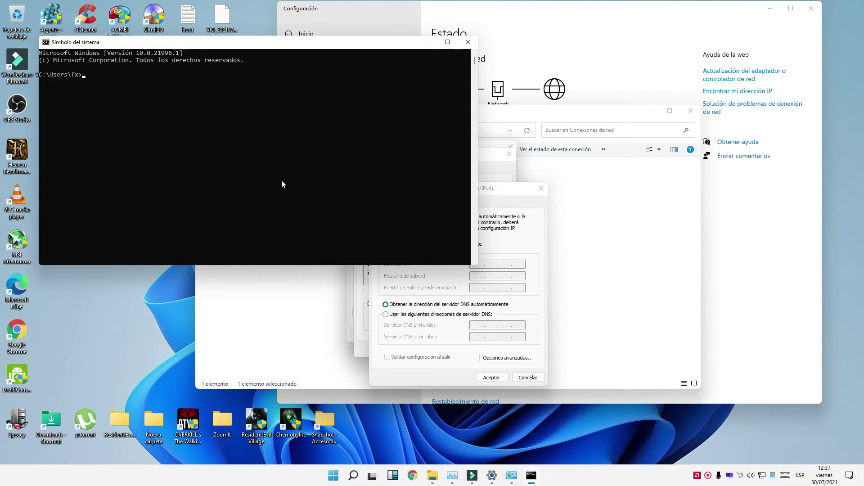
{"action": "type", "text": "ipconfig"}
{"action": "left_click_drag", "start_coordinate": [118, 75], "coordinate": [85, 79]}
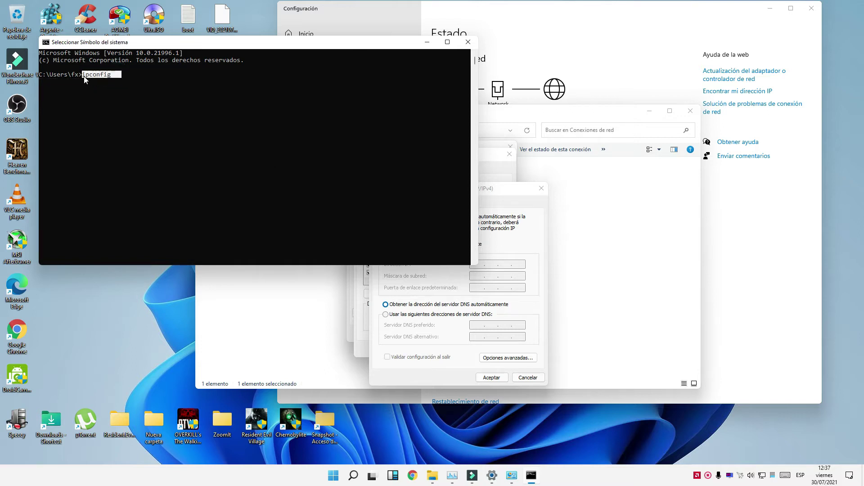
{"action": "key", "text": "ctrl+c"}
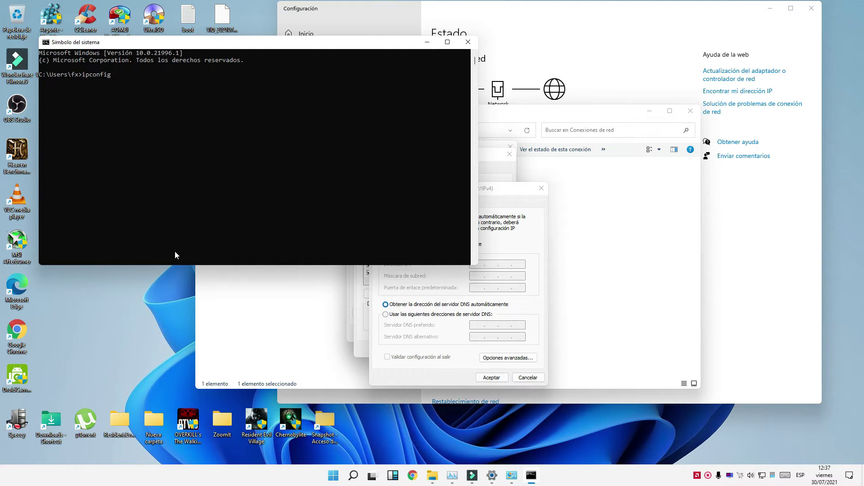
{"action": "key", "text": "Return"}
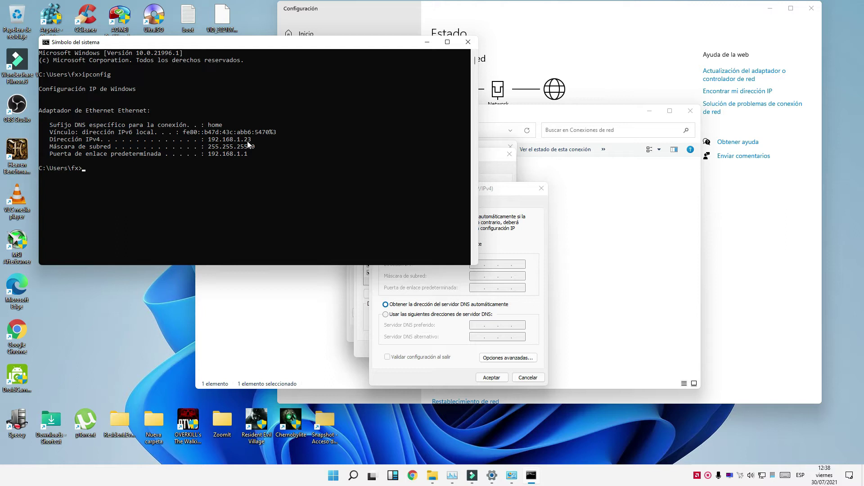
- Switch the IPv4 properties to a manual address, with IP 192.168.1.110 and subnet mask 255.255.255.0
{"action": "left_click_drag", "start_coordinate": [501, 188], "coordinate": [653, 184]}
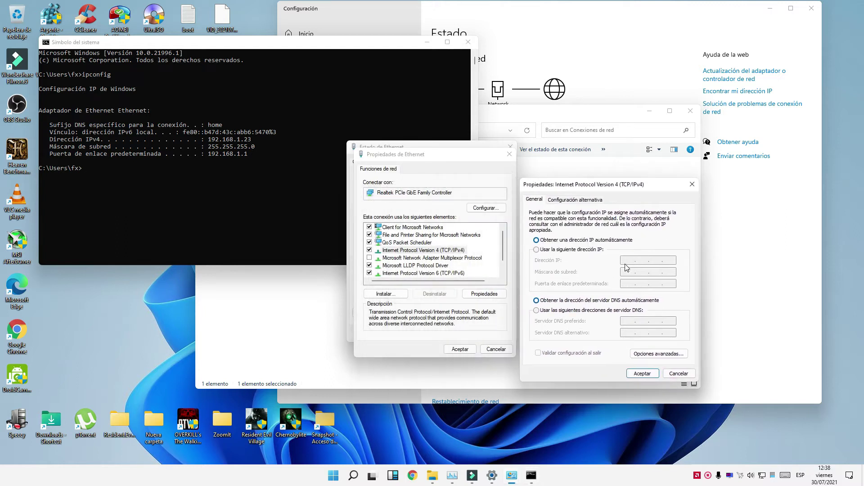
{"action": "left_click", "coordinate": [537, 250]}
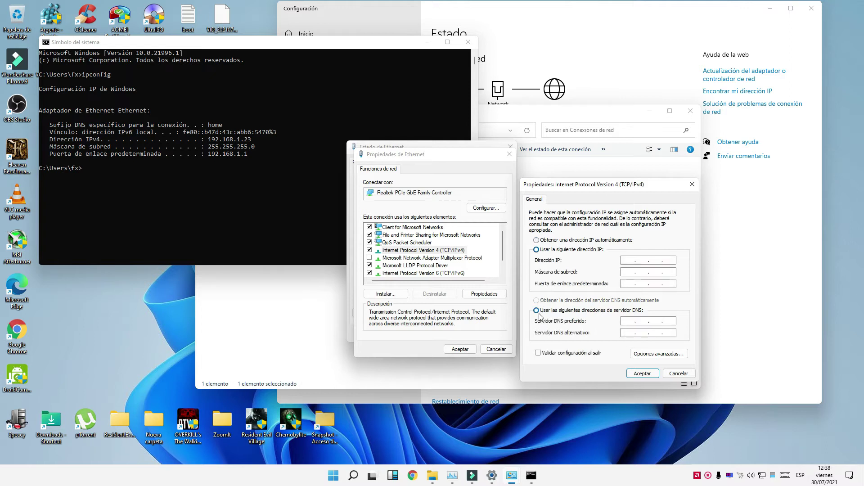
{"action": "left_click", "coordinate": [628, 262]}
{"action": "type", "text": "192 . 168 . 1 . 110"}
{"action": "left_click", "coordinate": [630, 272]}
- Set the default gateway to 192.168.1.1, matching the gateway in the ipconfig output
{"action": "left_click", "coordinate": [629, 283]}
{"action": "left_click", "coordinate": [261, 154]}
{"action": "left_click_drag", "start_coordinate": [205, 154], "coordinate": [247, 156]}
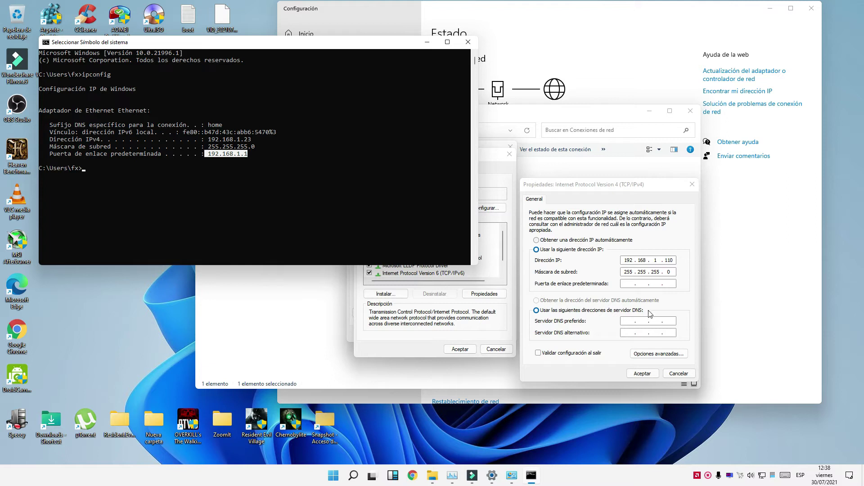
{"action": "left_click", "coordinate": [627, 283]}
{"action": "type", "text": "192.168."}
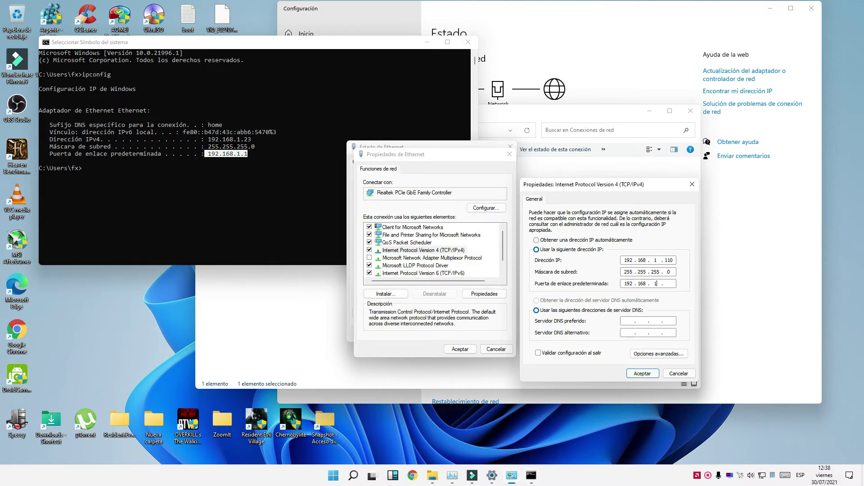
- Set the preferred DNS server to 8.8.8.8 and the alternate to 8.8.4.4, and accept the IPv4 properties
{"action": "left_click", "coordinate": [627, 321]}
{"action": "type", "text": "8 . 8 . 8 . 8"}
{"action": "left_click", "coordinate": [625, 335]}
{"action": "type", "text": "8.8.4.4"}
{"action": "left_click", "coordinate": [643, 373]}
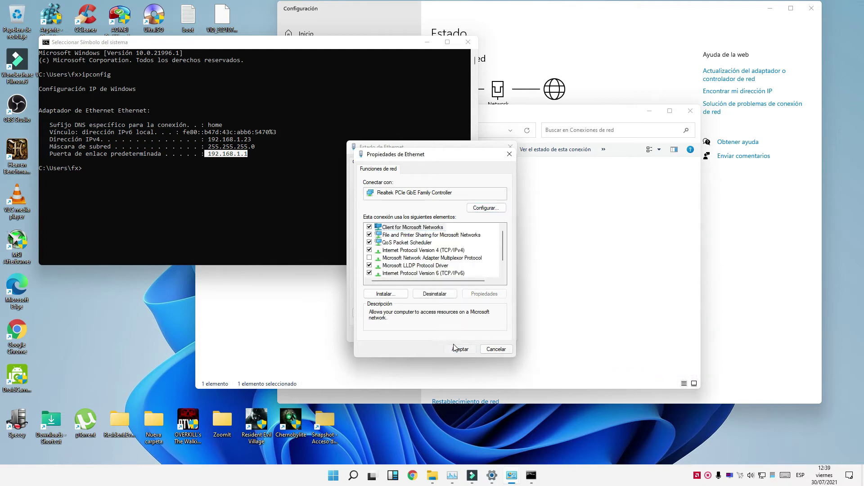
- Accept the Ethernet properties, then close the status dialog and minimize the network connections window
{"action": "left_click", "coordinate": [458, 349]}
{"action": "left_click", "coordinate": [496, 334]}
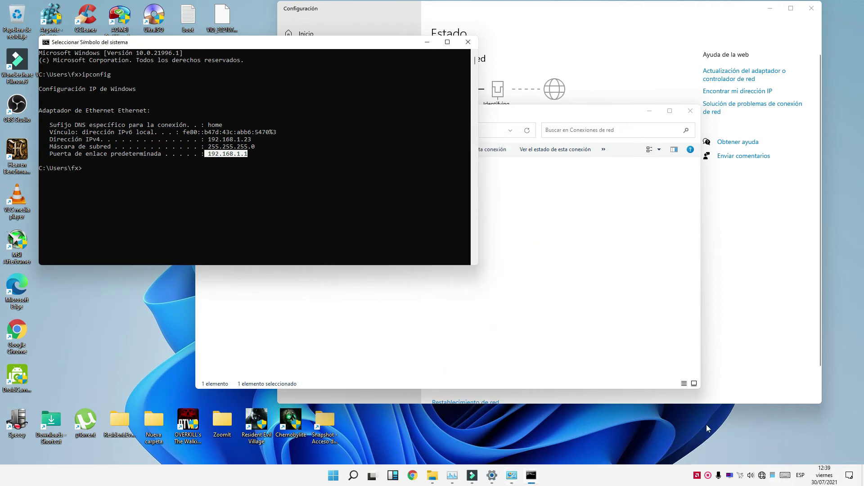
{"action": "left_click_drag", "start_coordinate": [579, 118], "coordinate": [622, 137]}
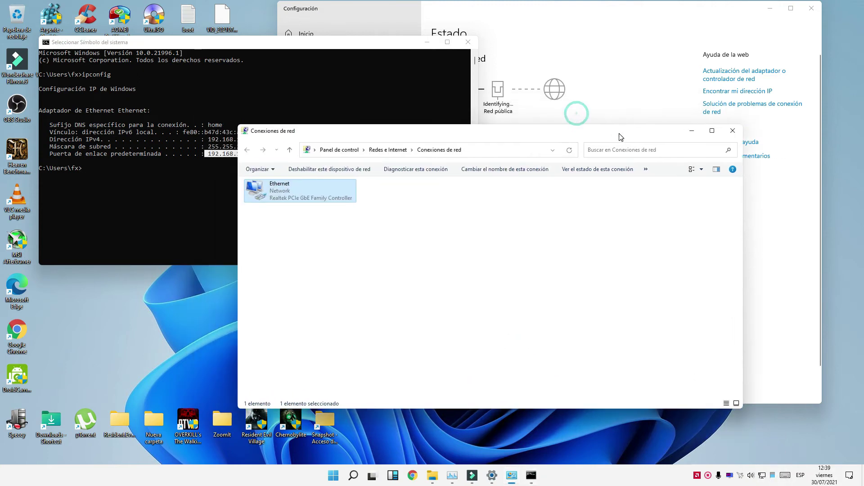
{"action": "left_click", "coordinate": [692, 131]}
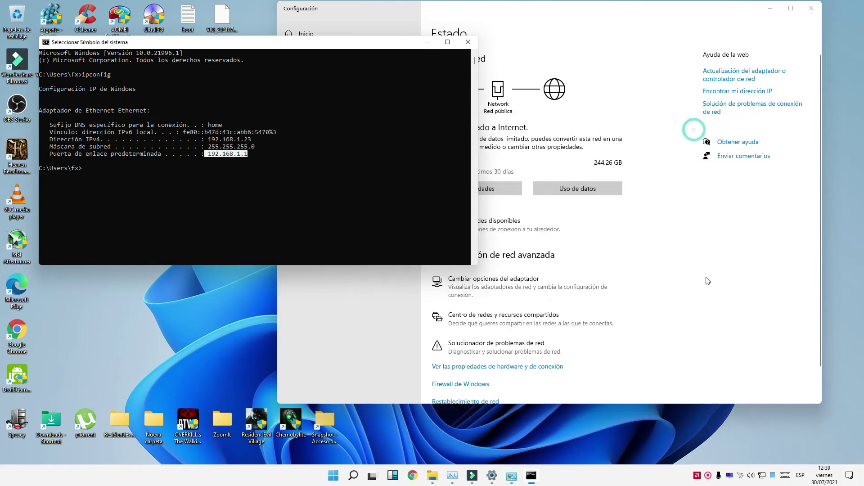
- Reopen the Ethernet adapter's status from the network settings and check the IPv4 address in its connection details
{"action": "left_click", "coordinate": [765, 478]}
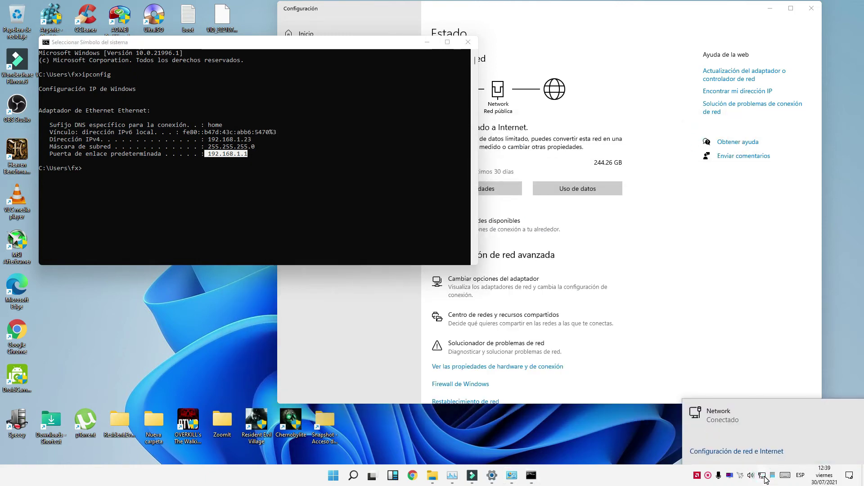
{"action": "right_click", "coordinate": [765, 478]}
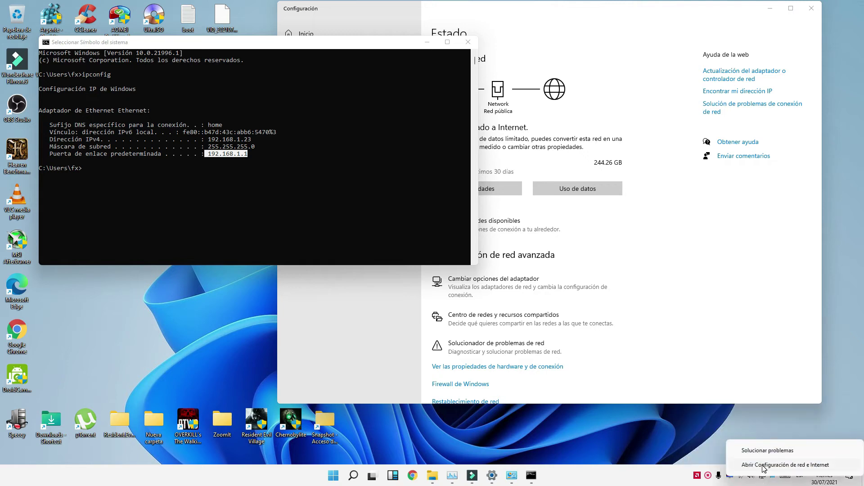
{"action": "left_click", "coordinate": [764, 465]}
{"action": "left_click", "coordinate": [465, 283]}
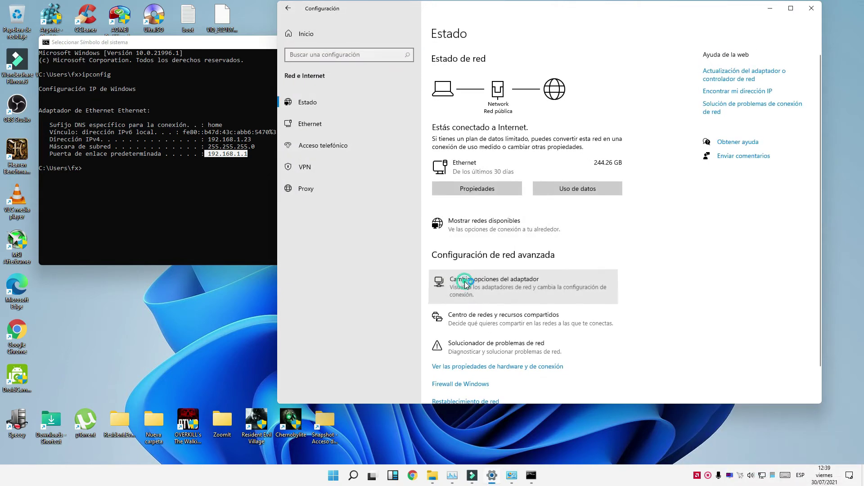
{"action": "double_click", "coordinate": [299, 192]}
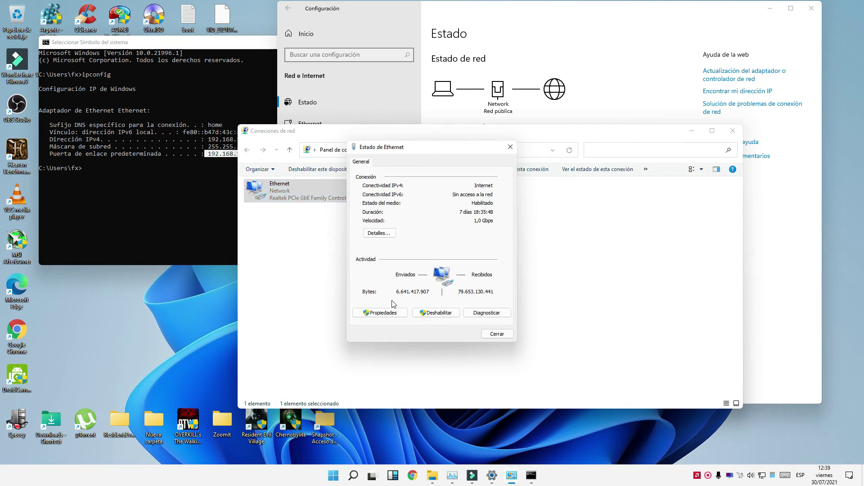
{"action": "left_click", "coordinate": [381, 233]}
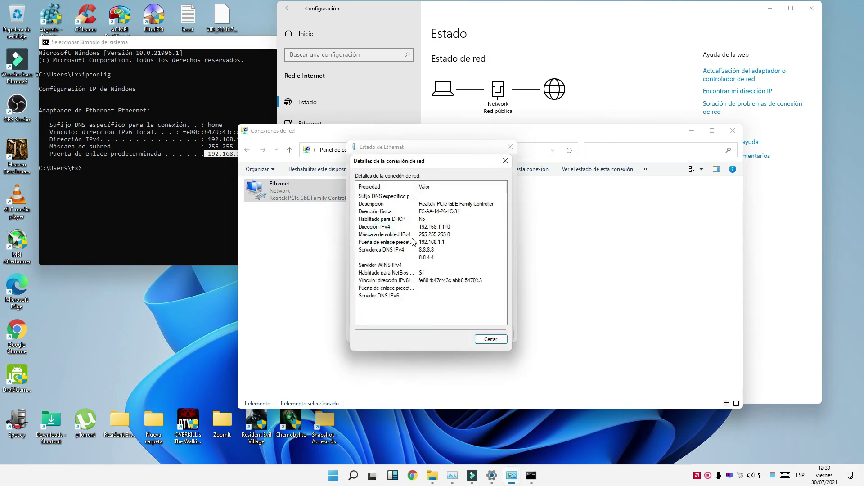
{"action": "left_click", "coordinate": [450, 228]}
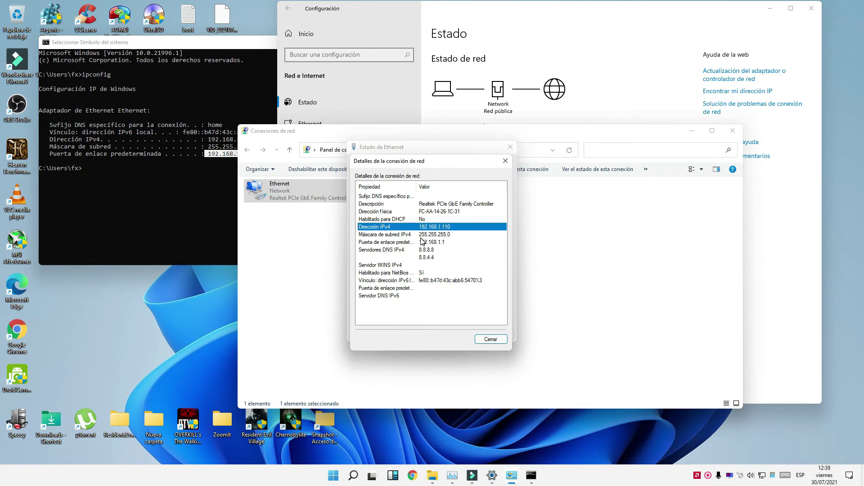
- Close the Command Prompt window, leaving the connection details open
{"action": "left_click", "coordinate": [160, 54]}
{"action": "left_click_drag", "start_coordinate": [135, 42], "coordinate": [97, 61]}
{"action": "left_click", "coordinate": [429, 66]}
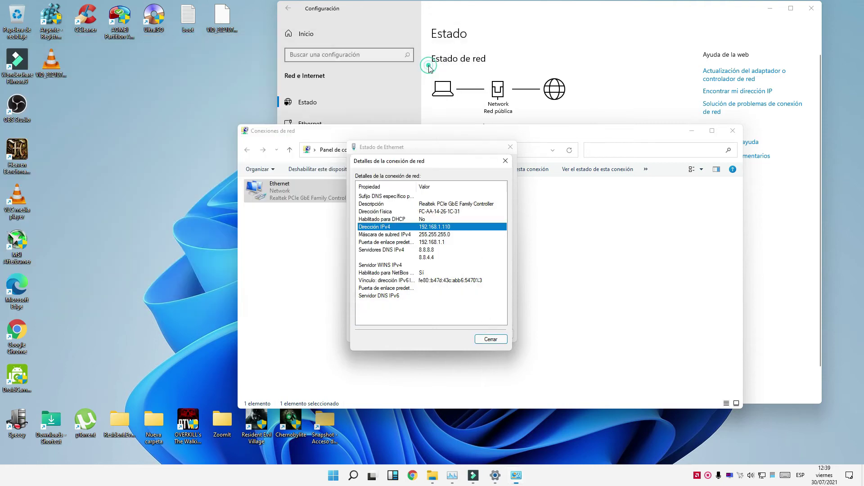